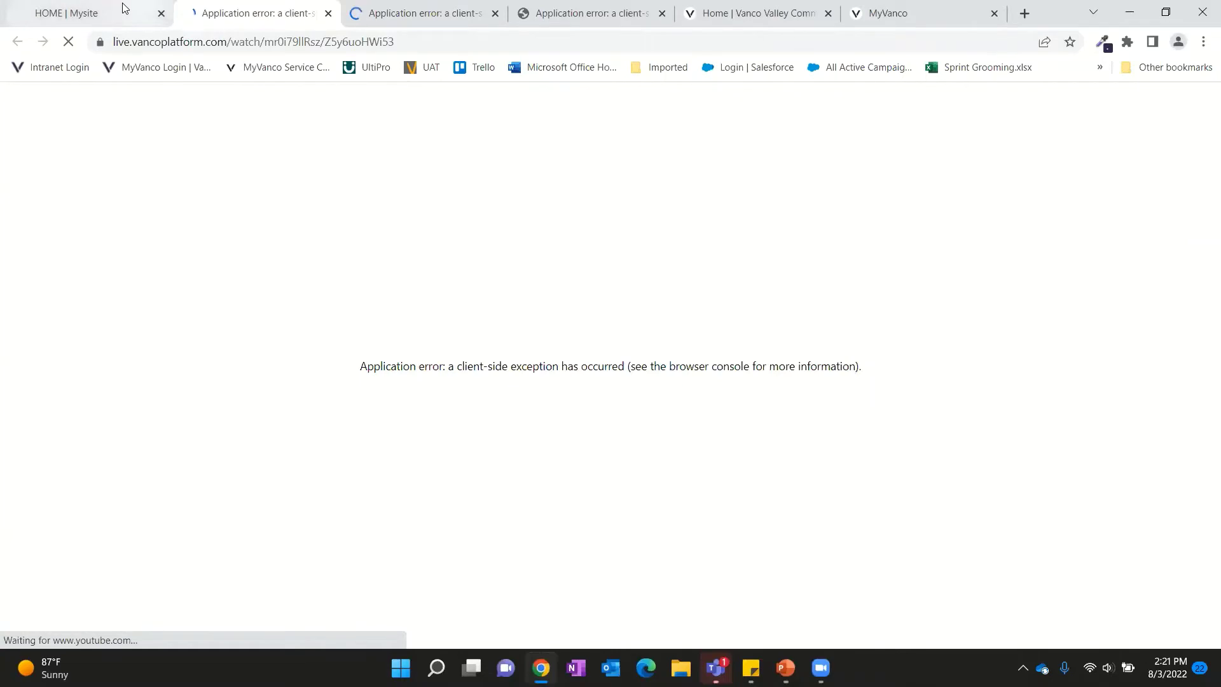
Return to the Vanco Valley Community Church home page and close the failed live-stream tabs
click(125, 7)
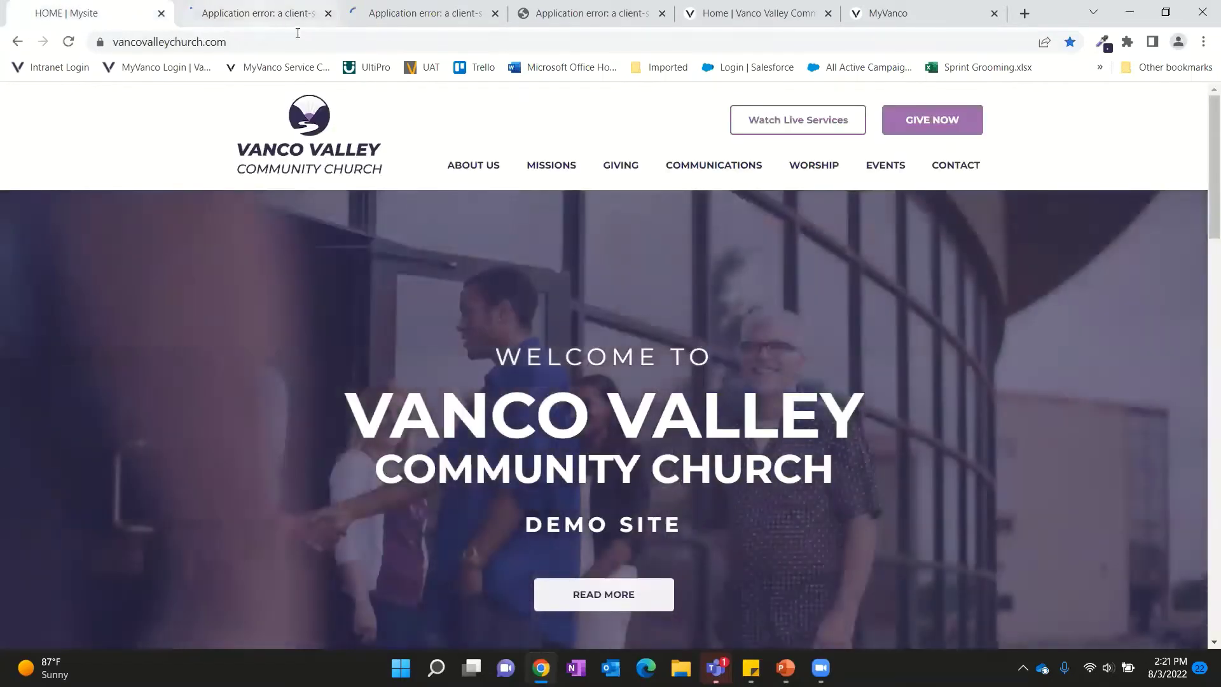
click(328, 13)
click(328, 14)
click(328, 13)
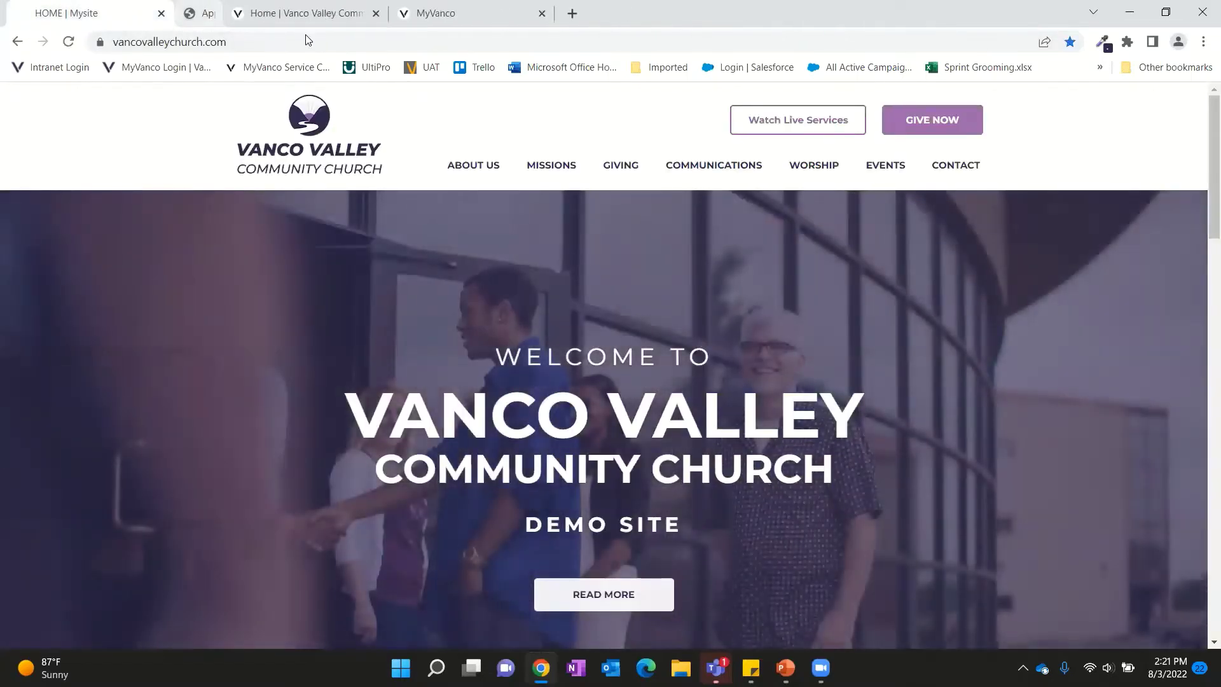
Try to open the live services page from the church website, and close the resulting pages
click(787, 122)
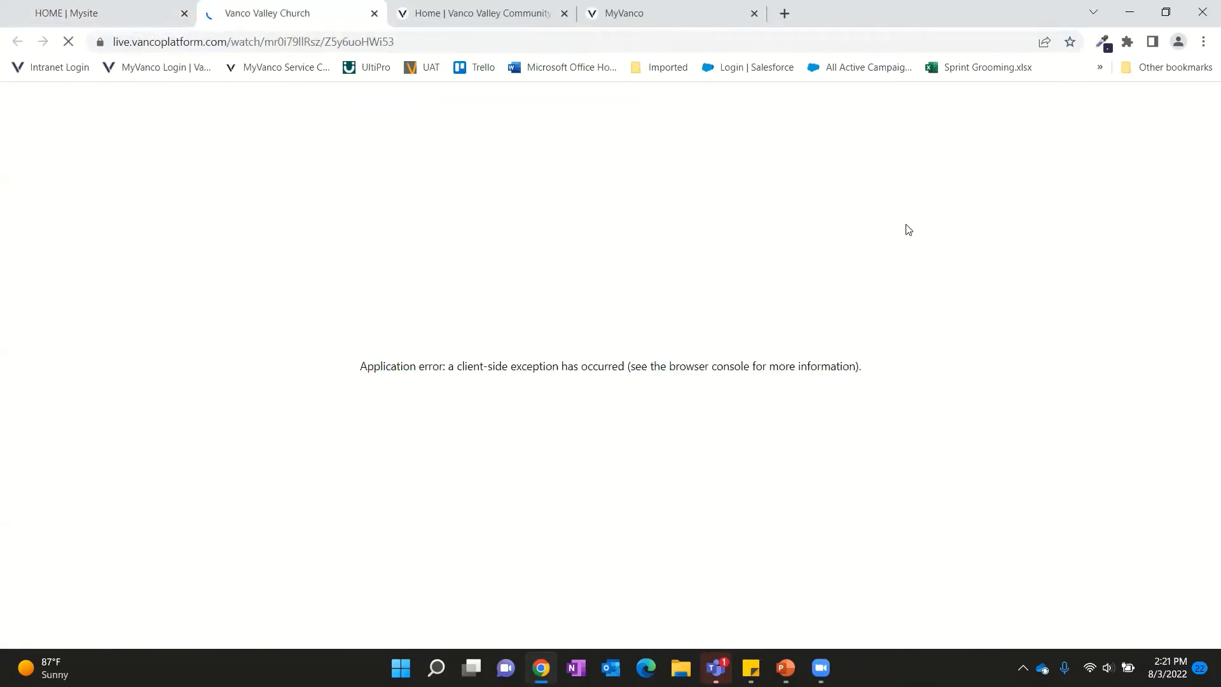
click(115, 20)
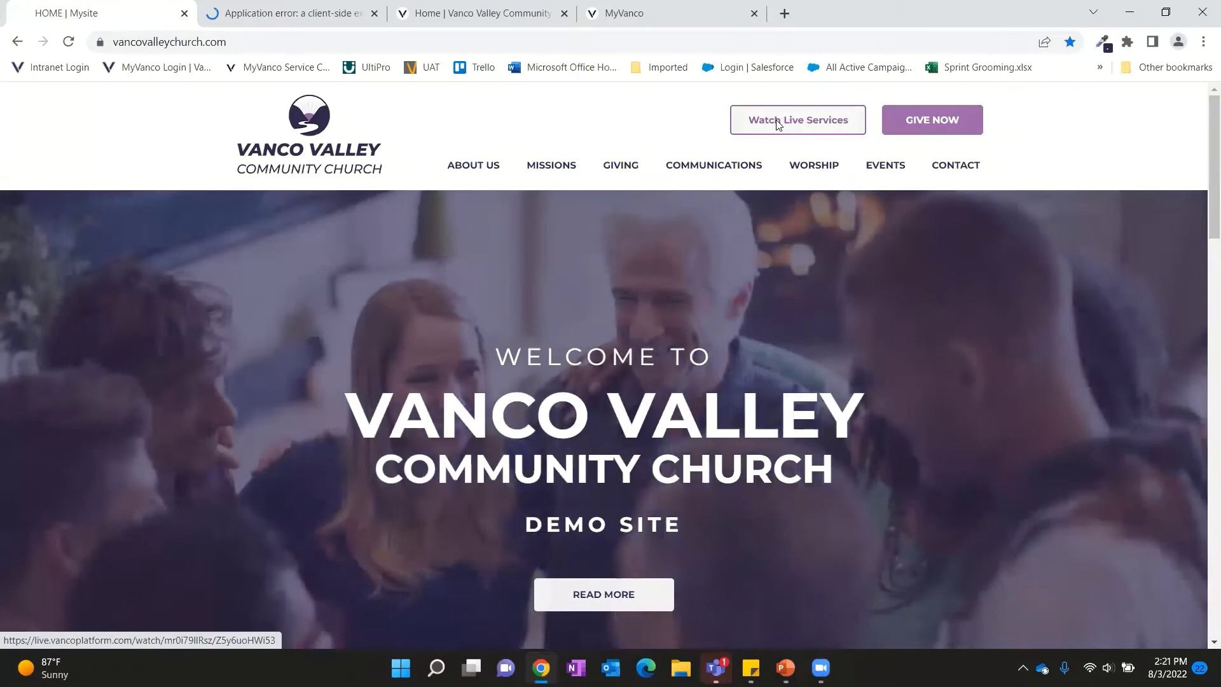
click(776, 123)
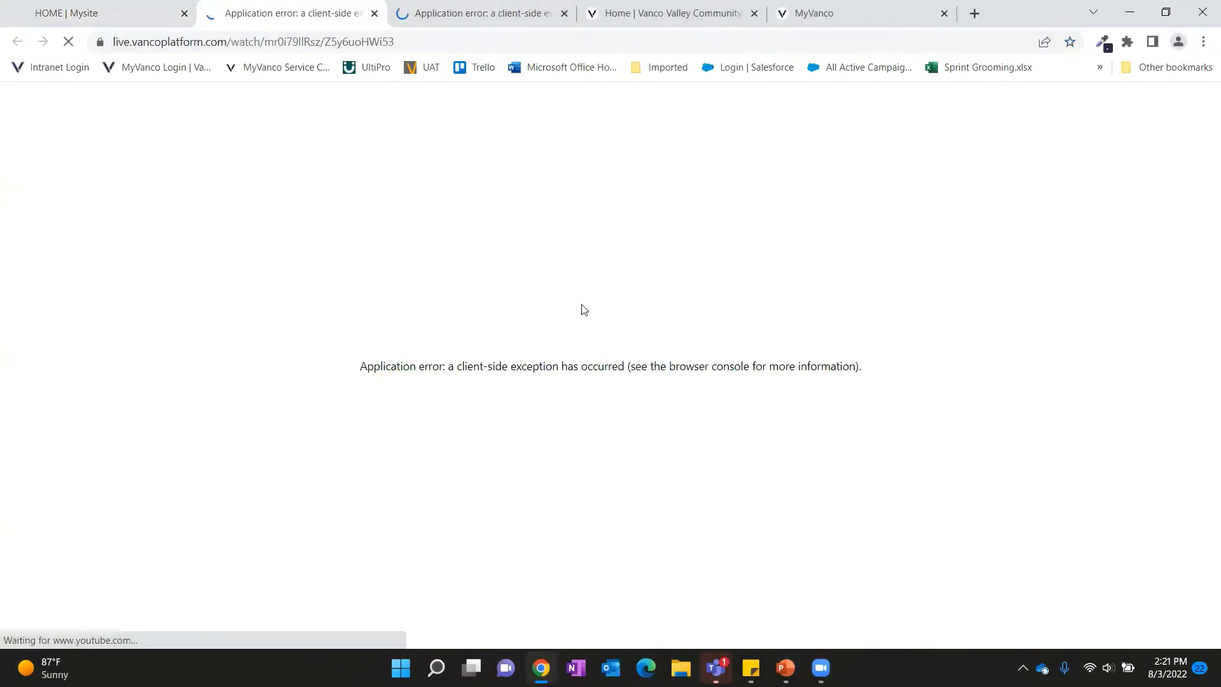
click(93, 17)
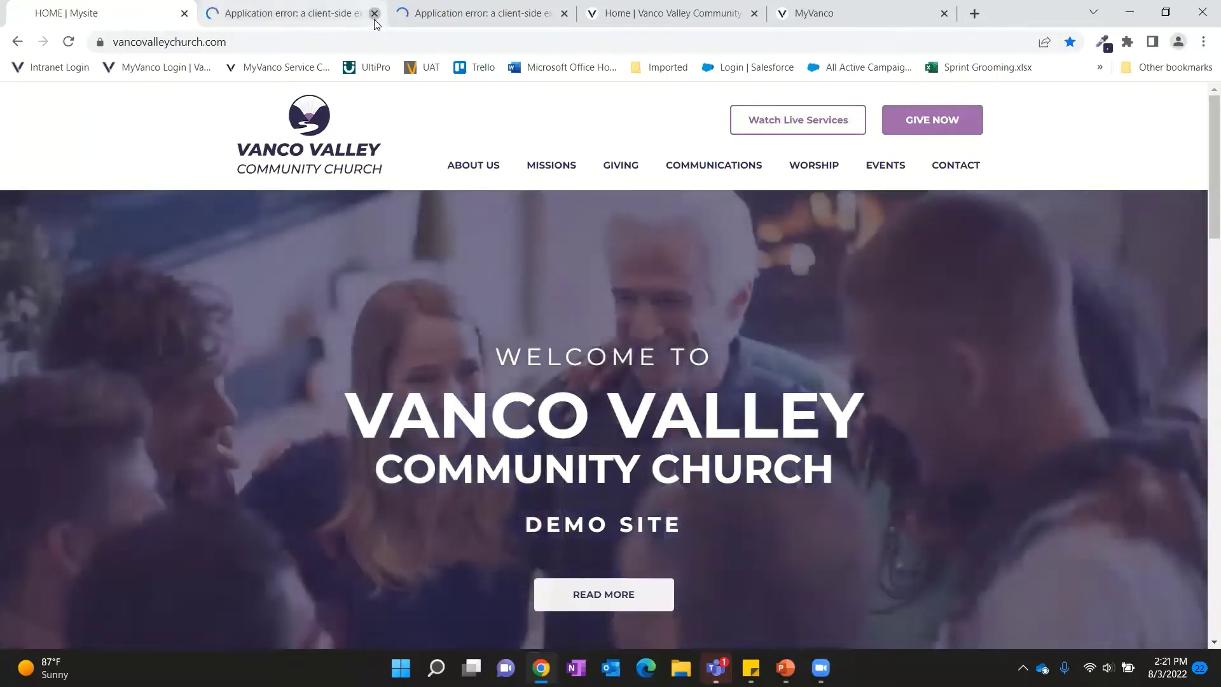
click(375, 14)
click(374, 14)
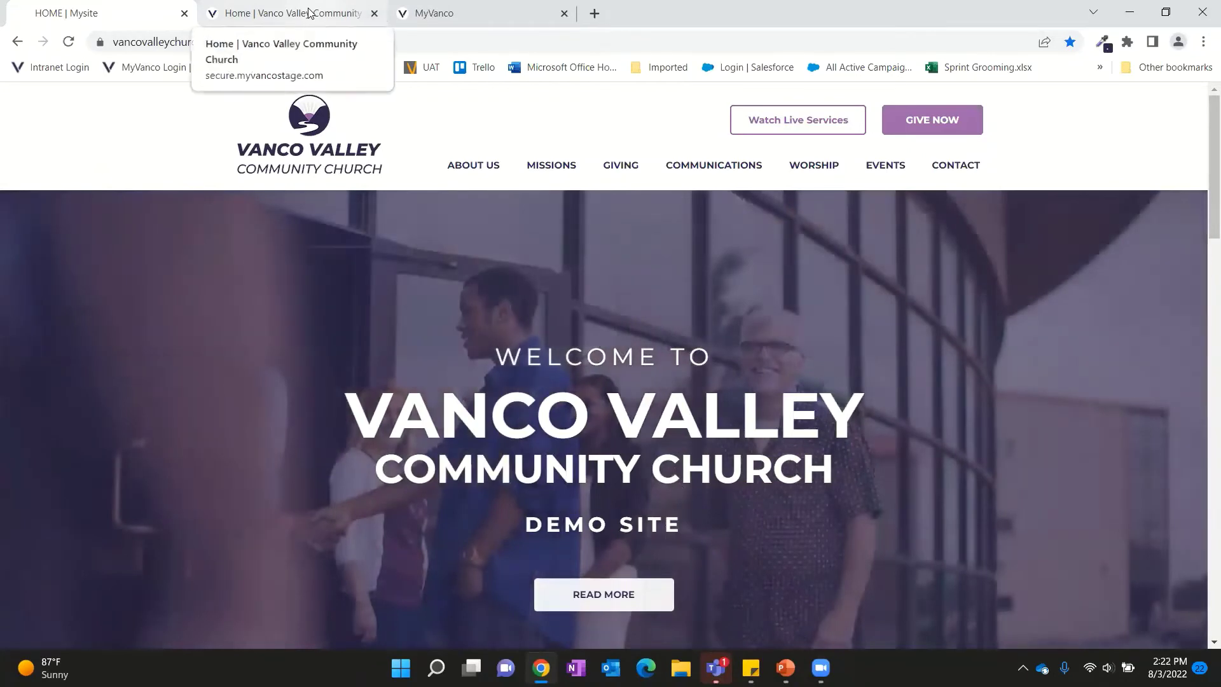
On the church's giving site, add a $50.00 Sunday Offering every two weeks starting 08/05/2022 to the basket
click(308, 13)
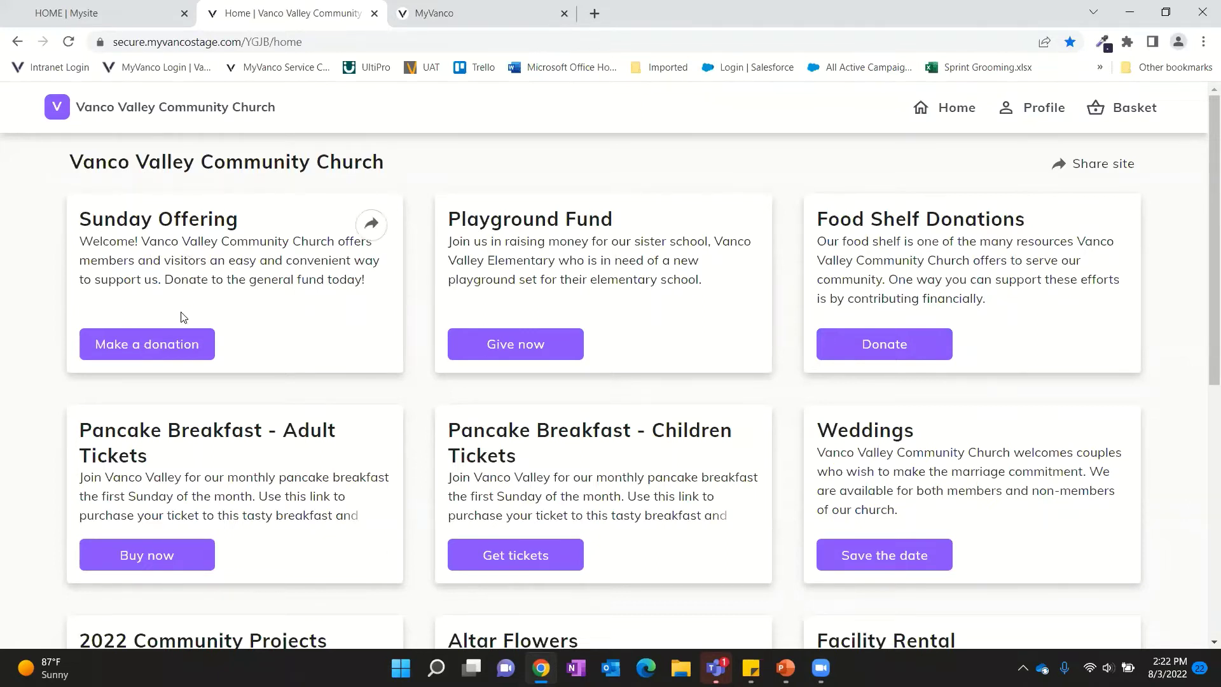
click(178, 344)
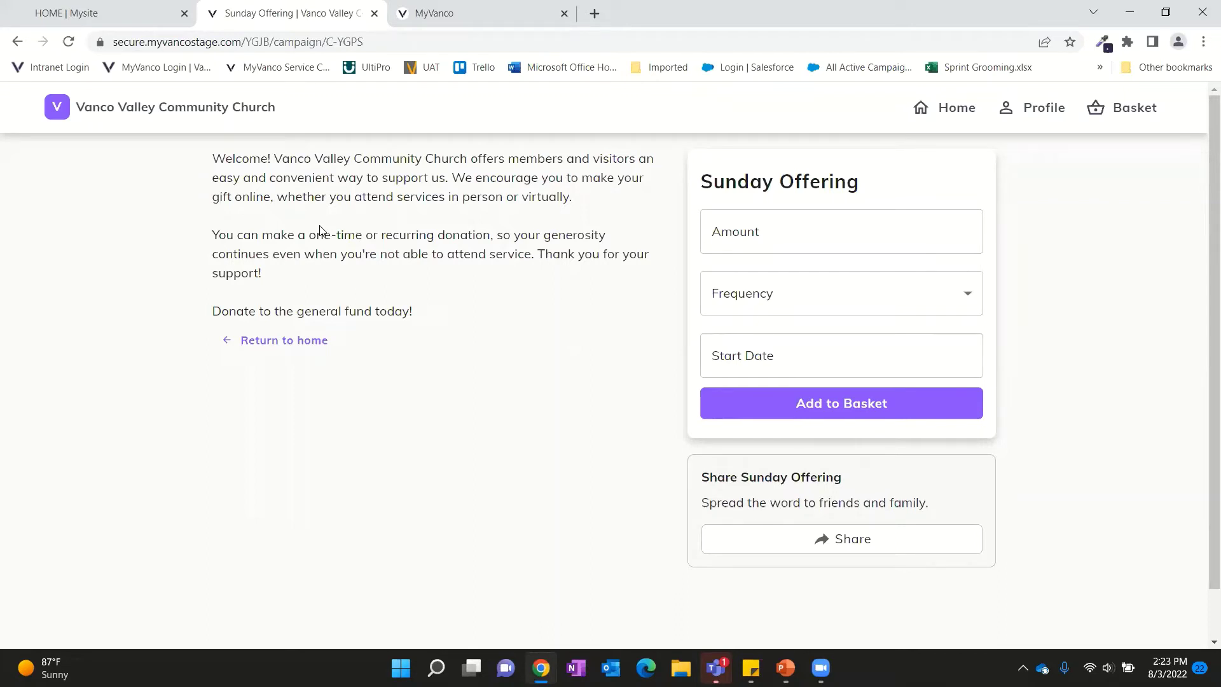
click(740, 224)
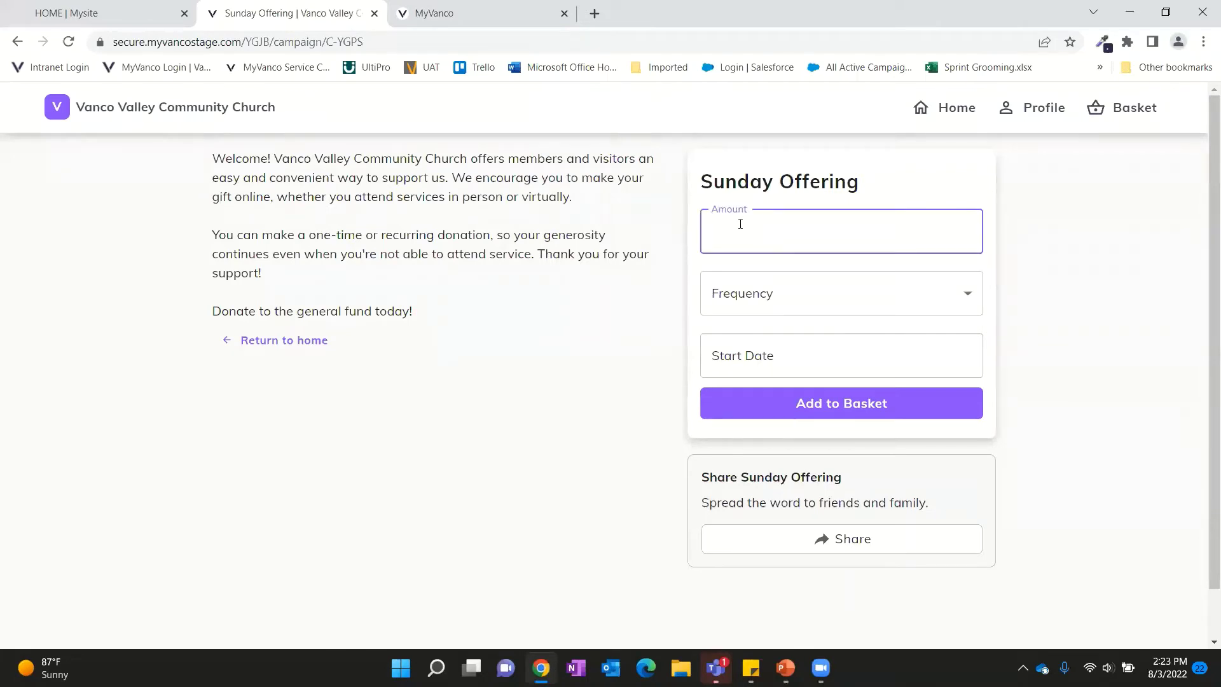
text(50)
click(814, 304)
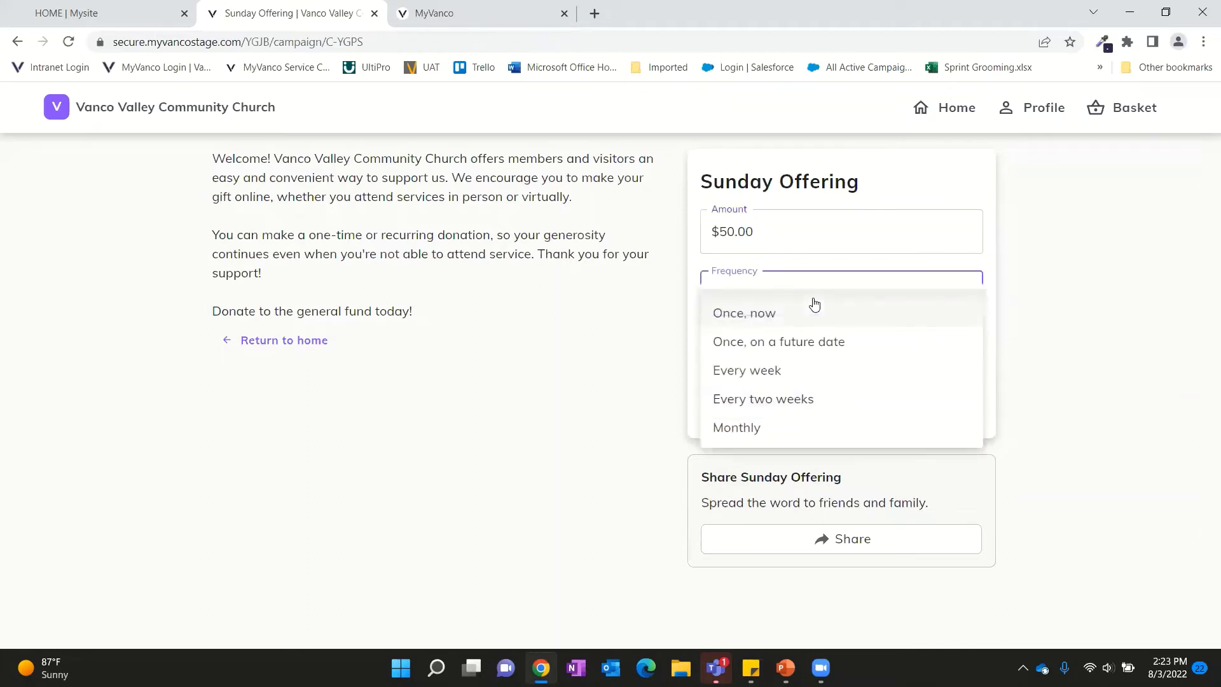
click(813, 401)
click(826, 374)
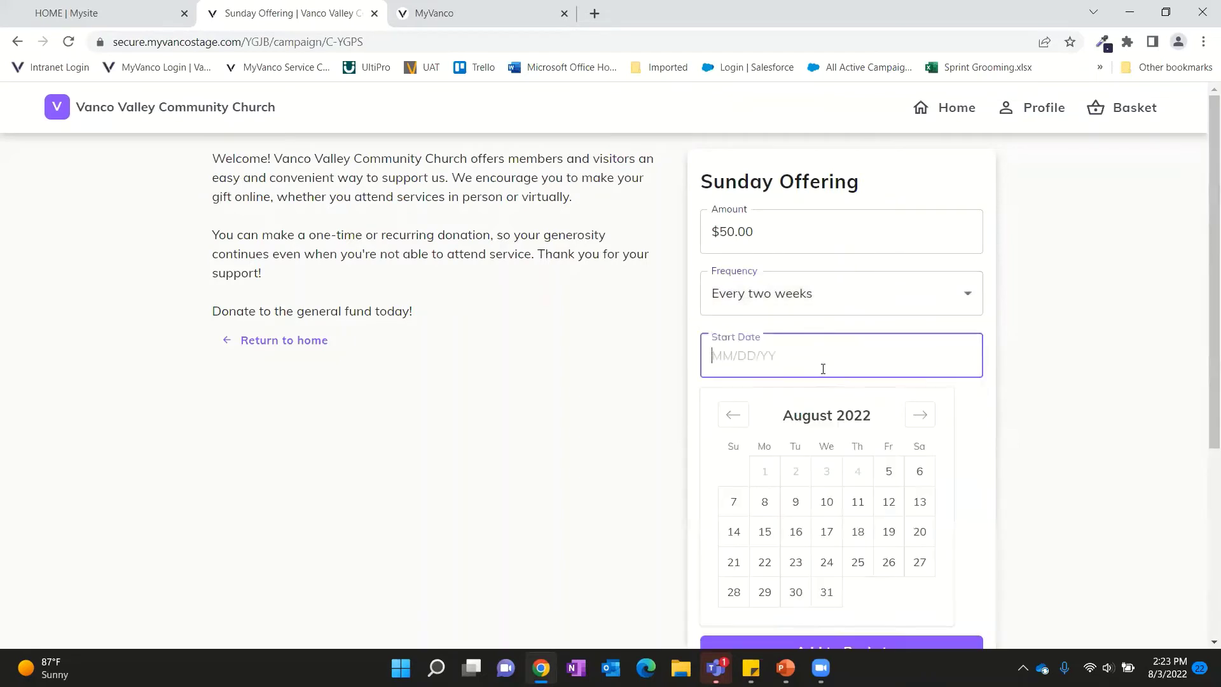
click(889, 471)
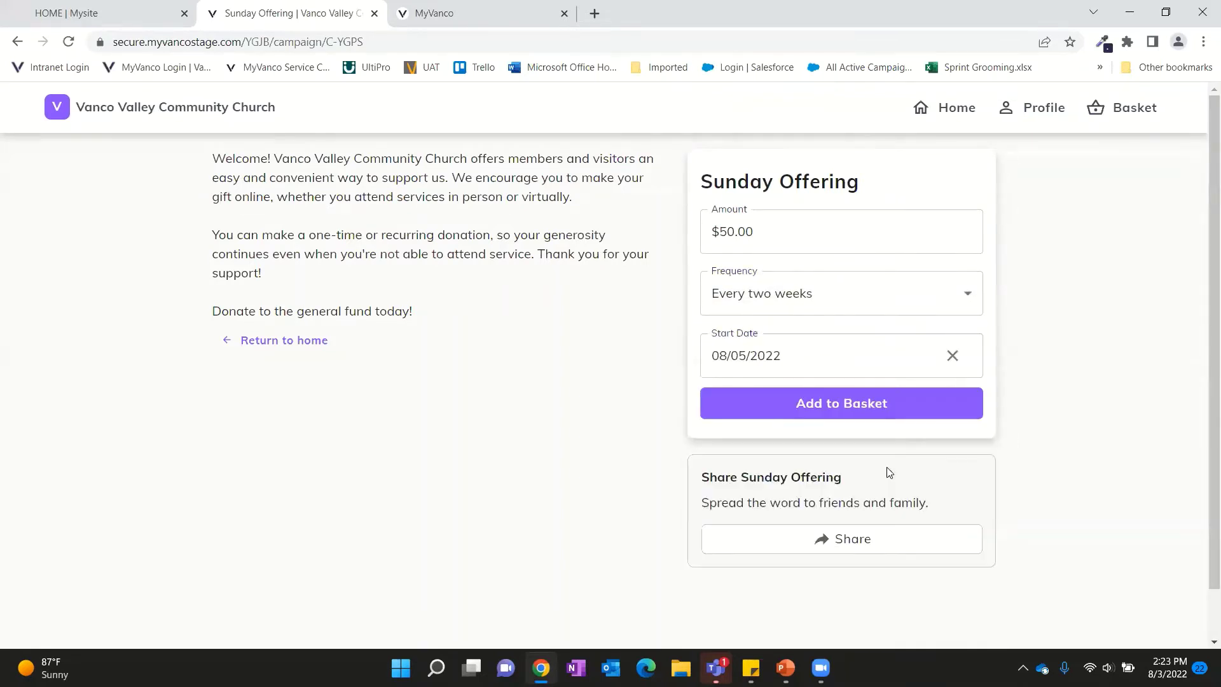
click(848, 419)
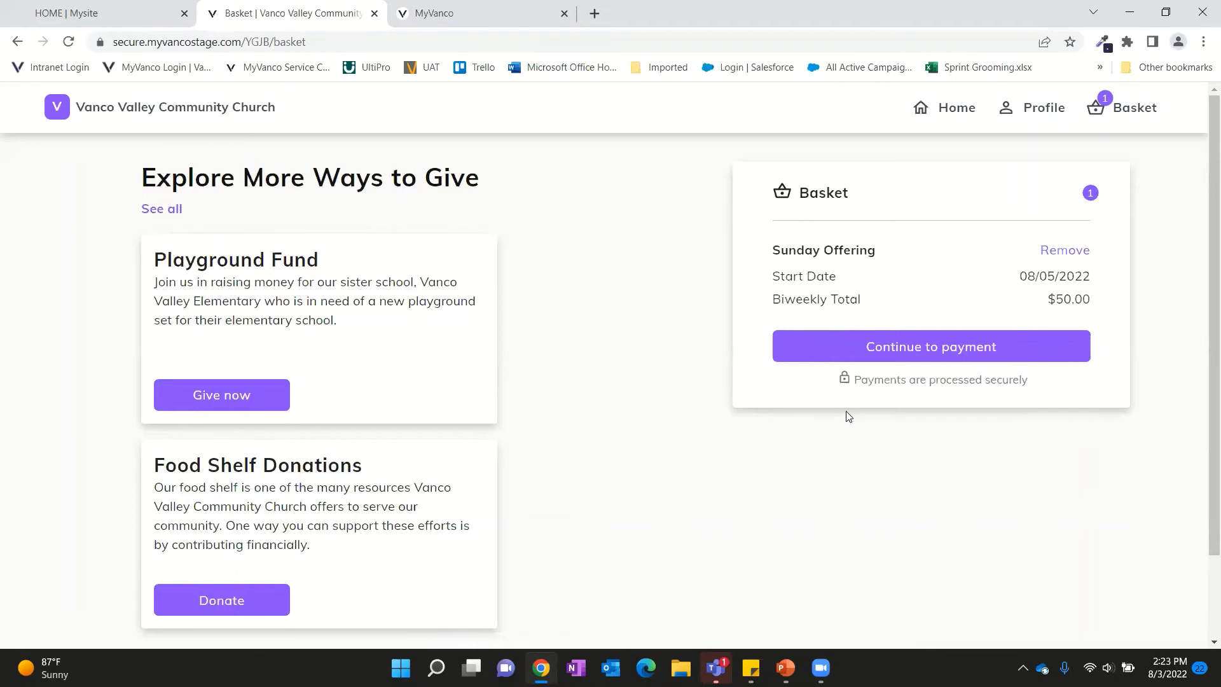
Proceed to payment, enable the extra 3% contribution for processing fees, and continue to the donation review
click(903, 350)
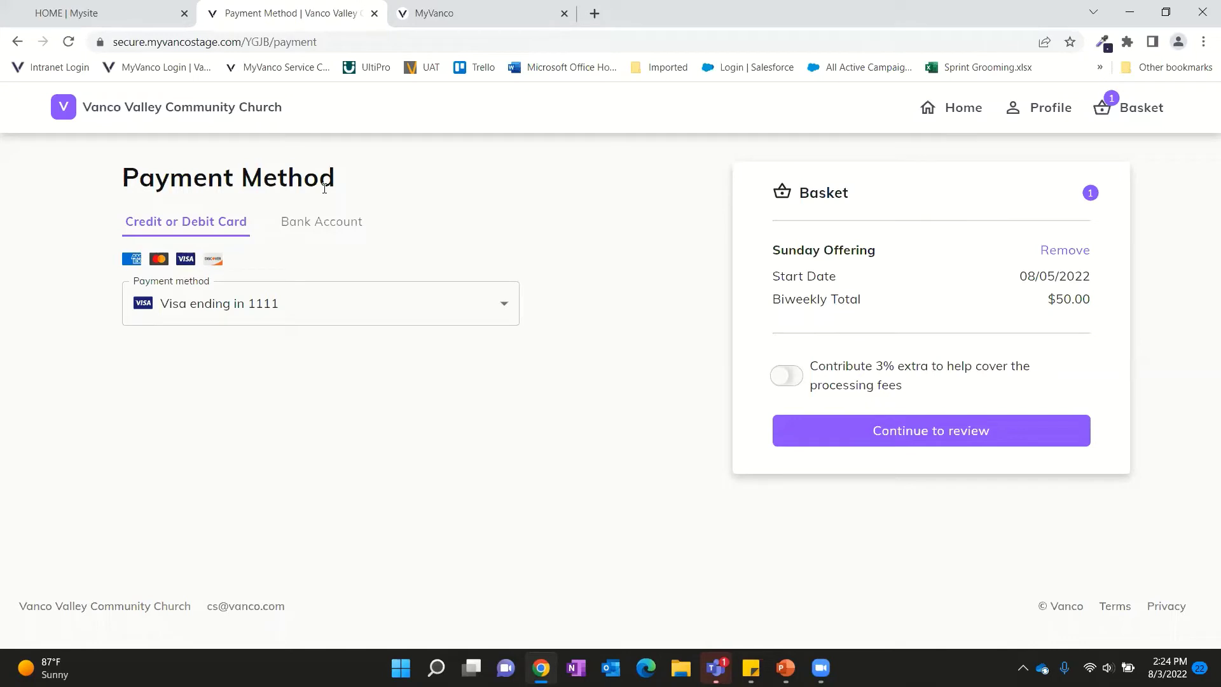
click(786, 377)
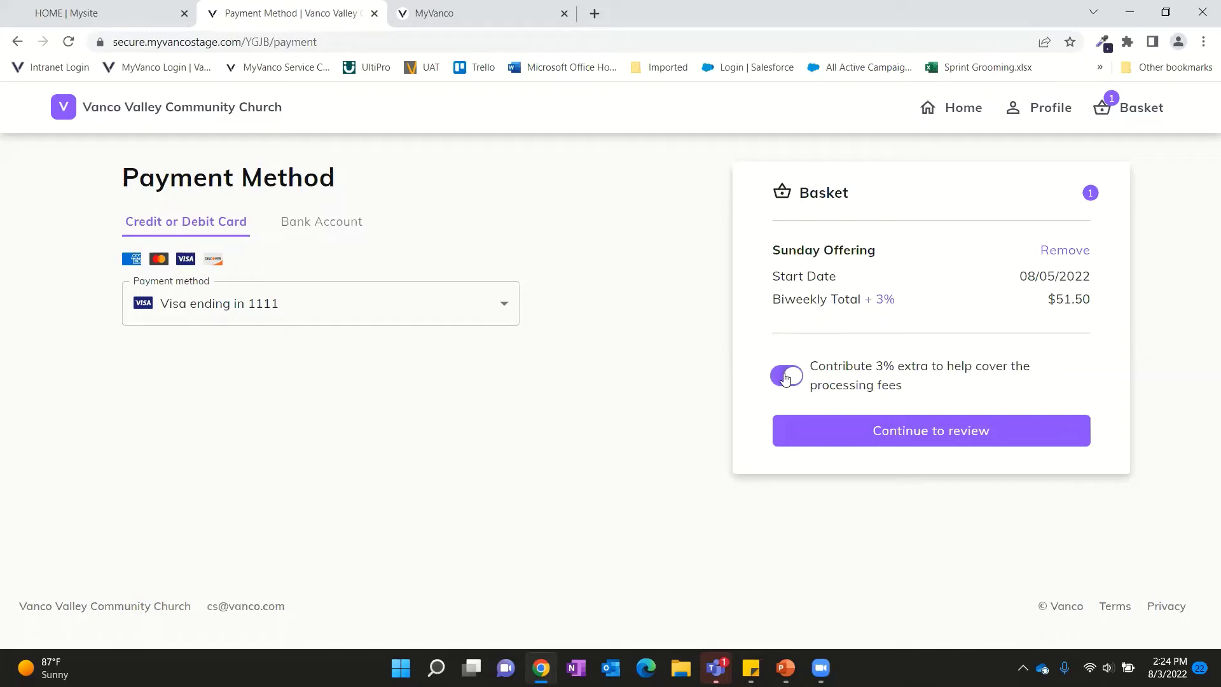
click(869, 431)
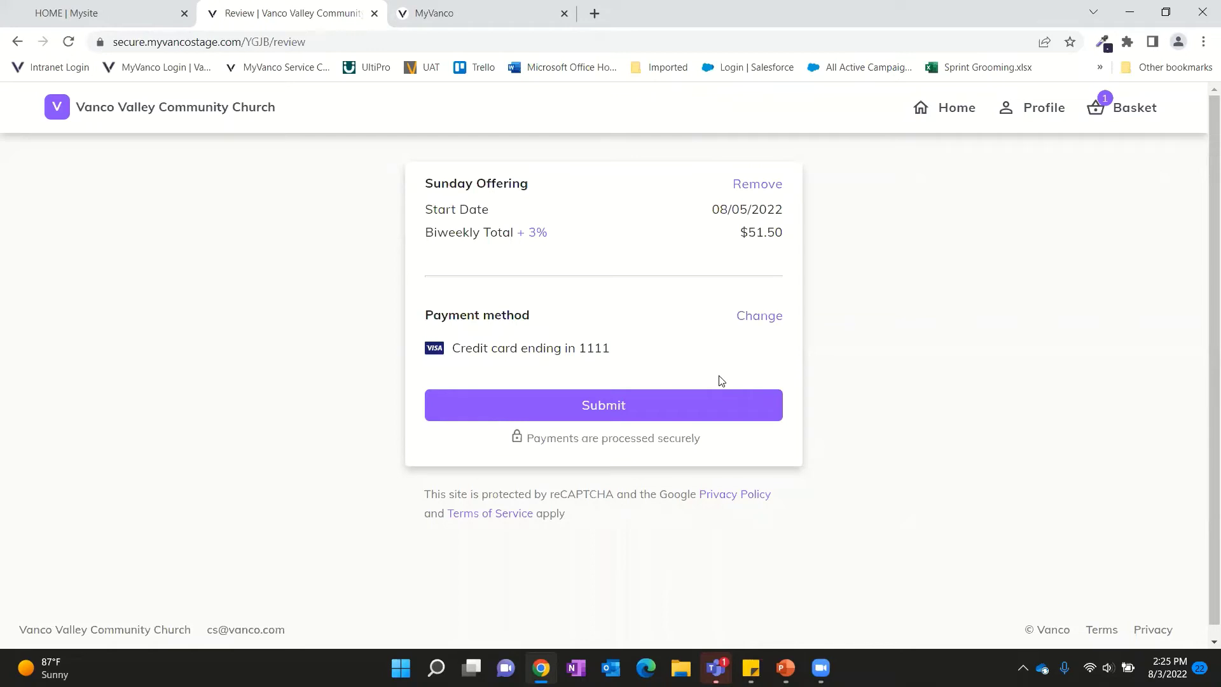
Switch to MyVanco and view the church's list of tiles
click(404, 21)
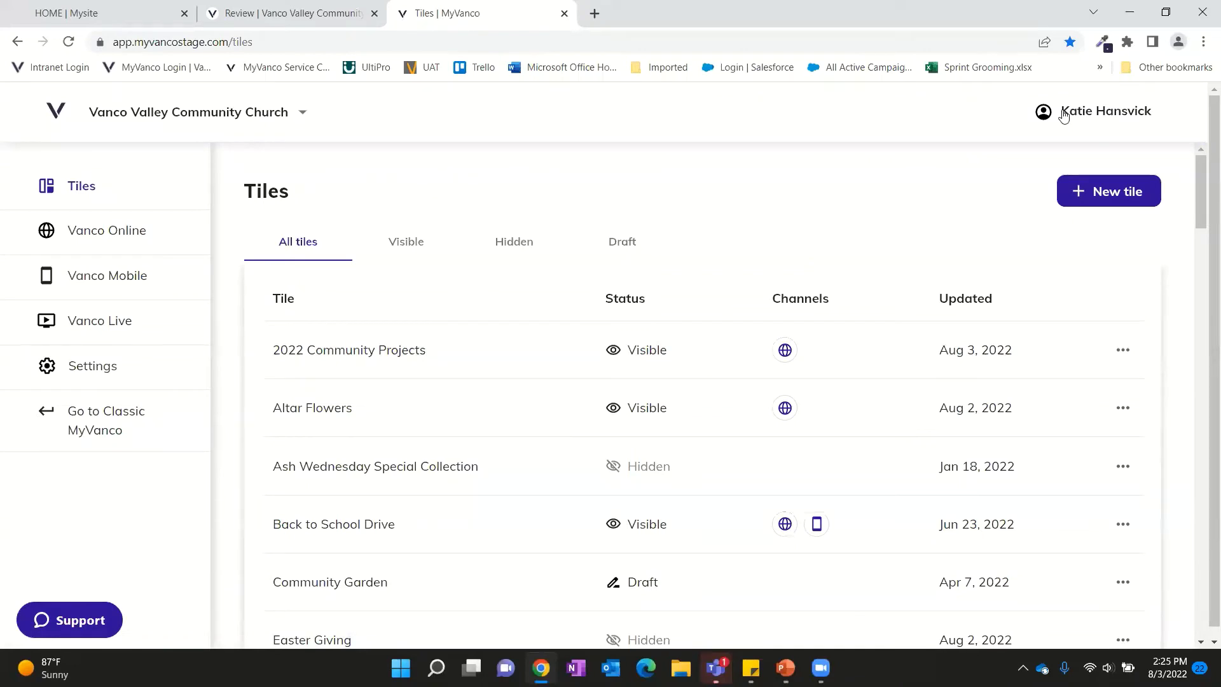
drag(1196, 186, 1178, 155)
Try to create a new Gift tile
click(1113, 192)
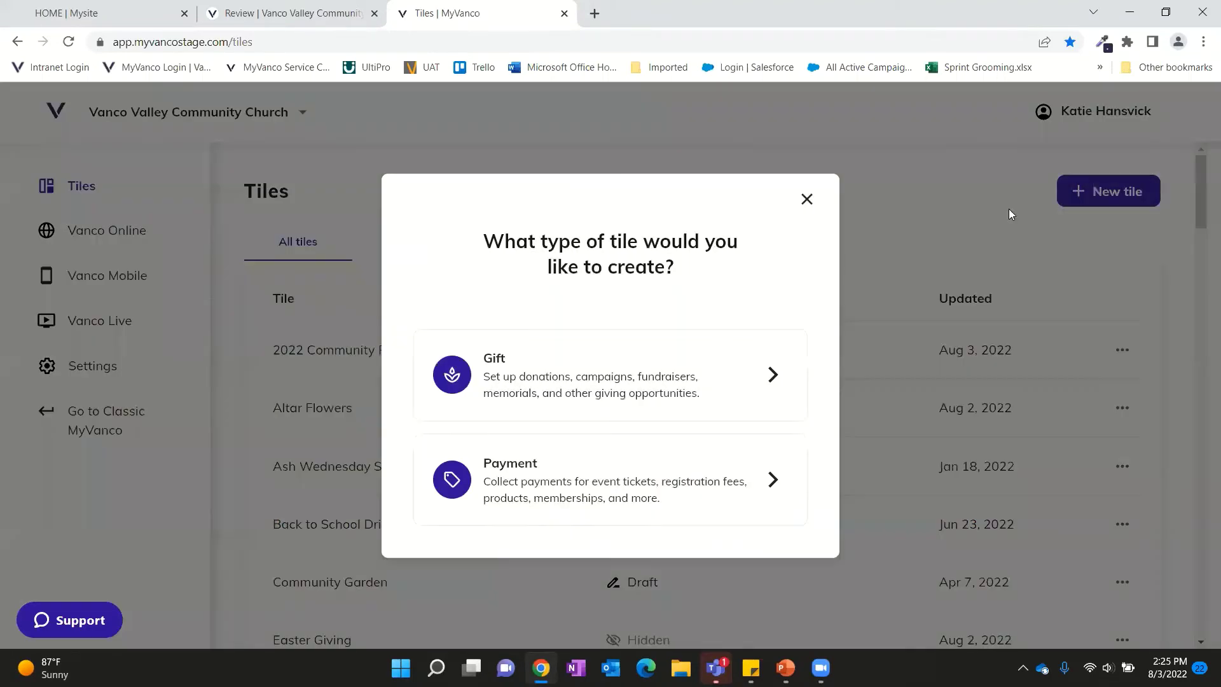
click(570, 417)
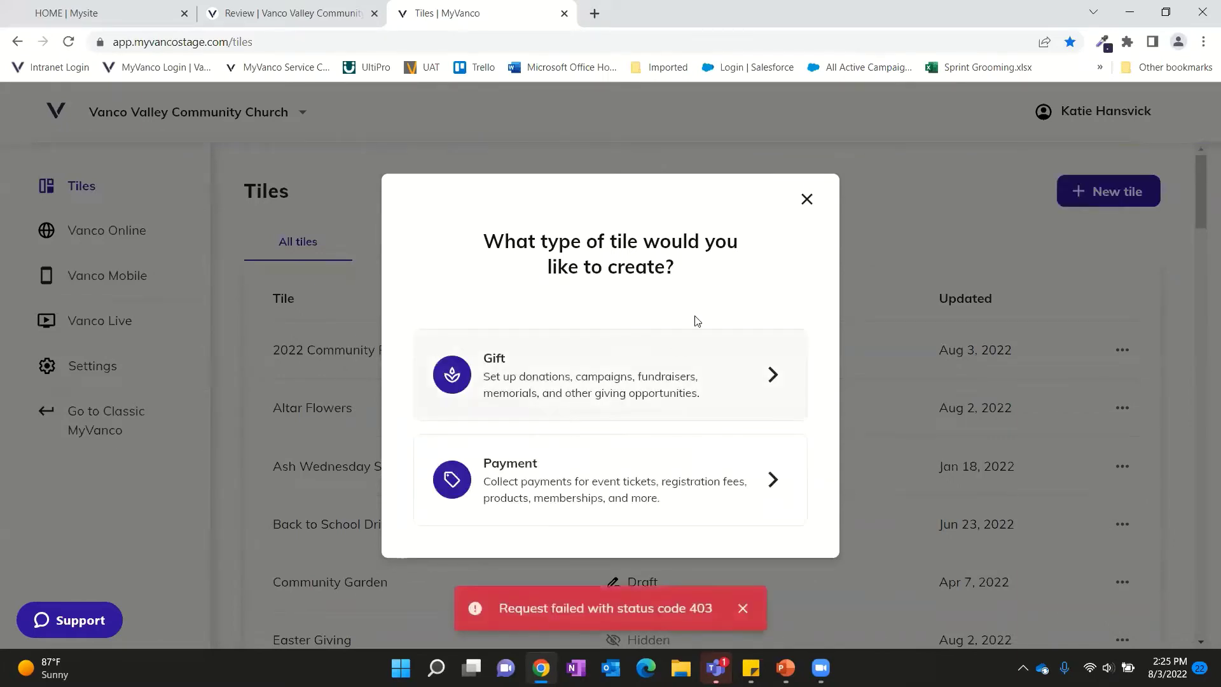
click(805, 199)
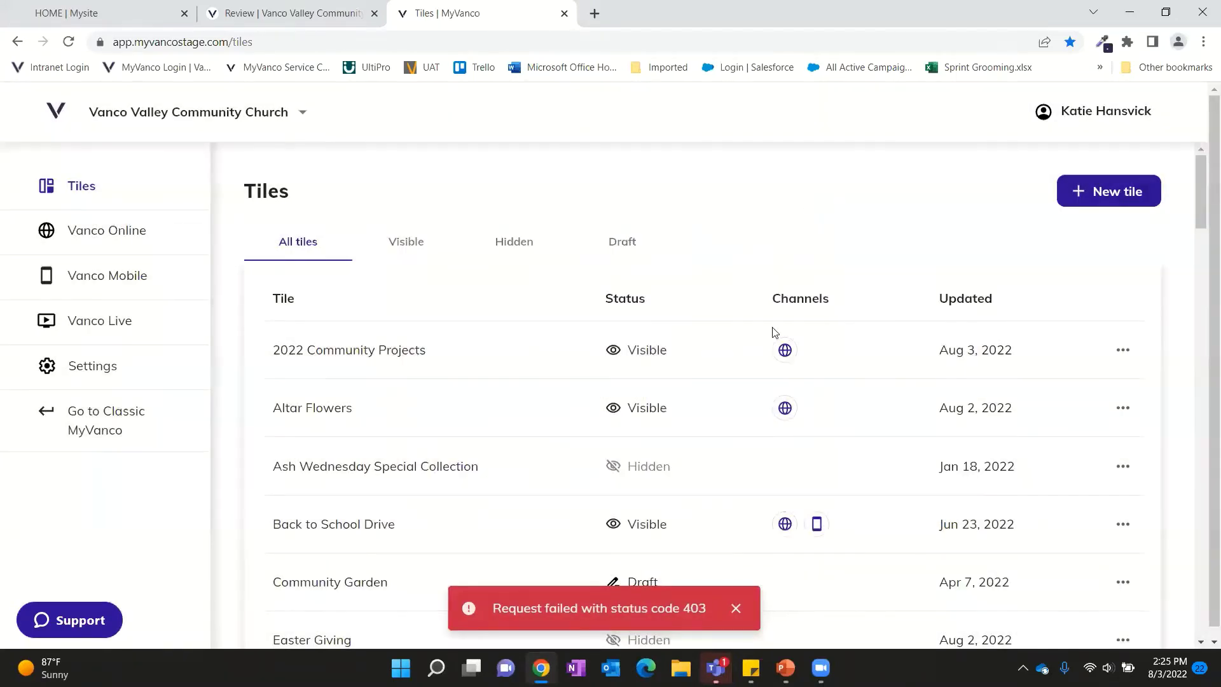
click(742, 607)
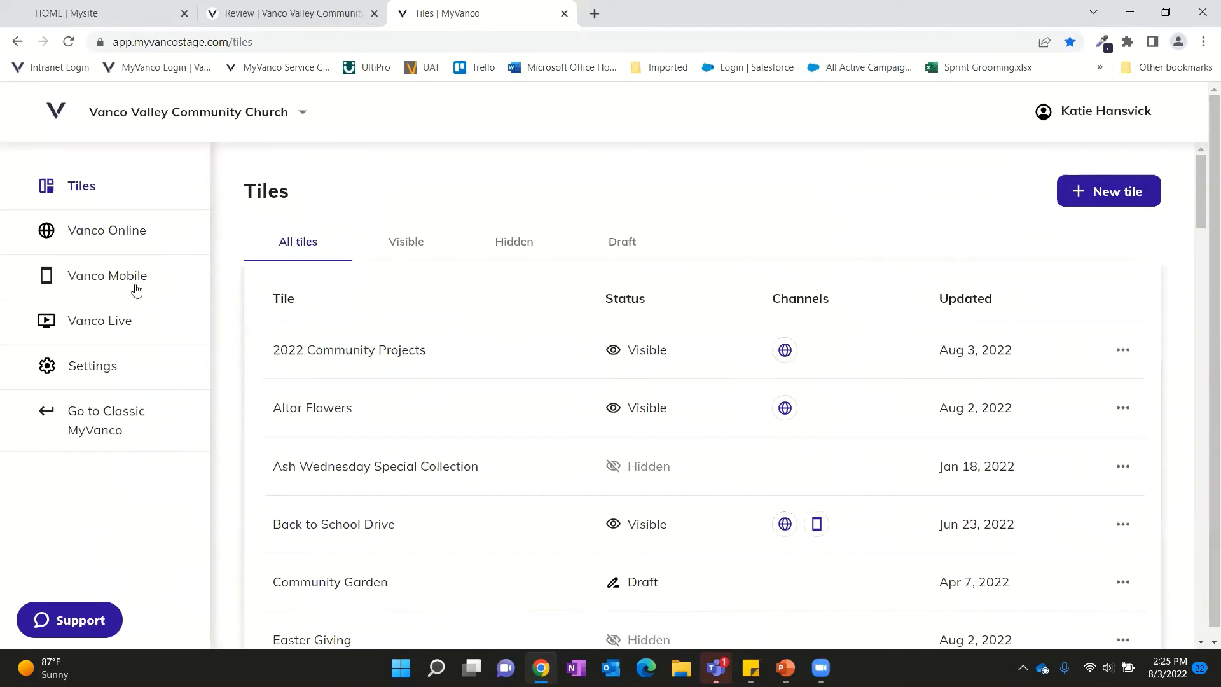
Open the Vanco Valley Community Church site under Vanco Online and review its tile order and site settings
click(144, 248)
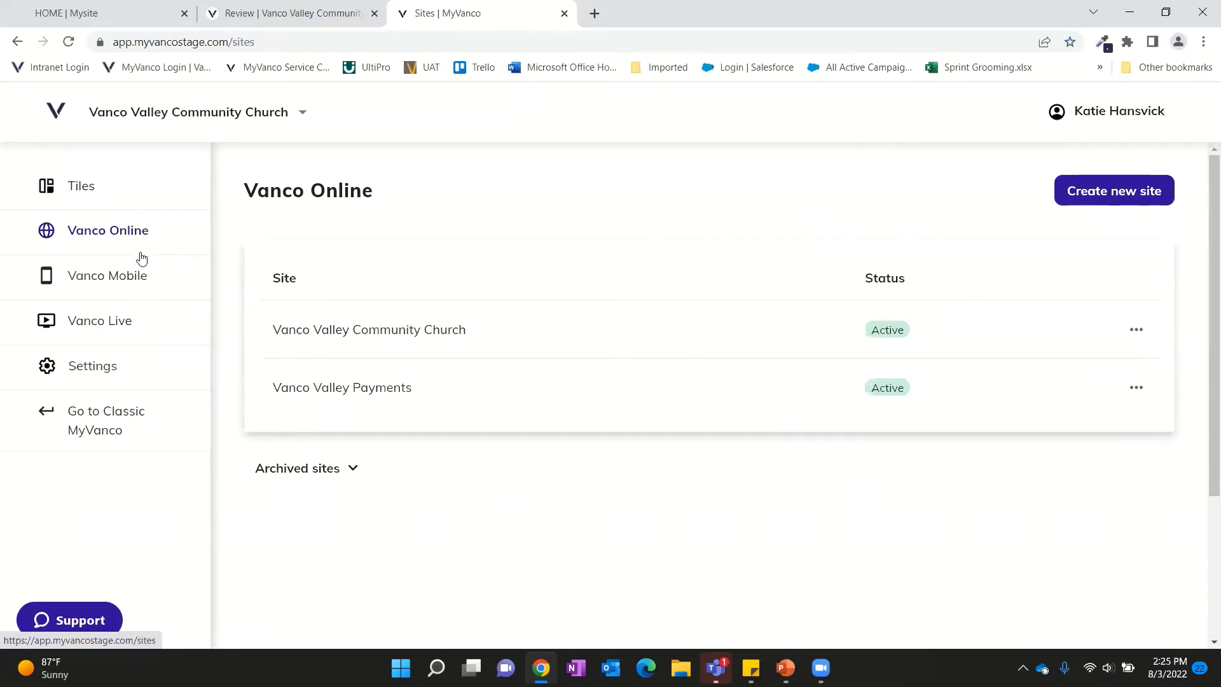
click(304, 336)
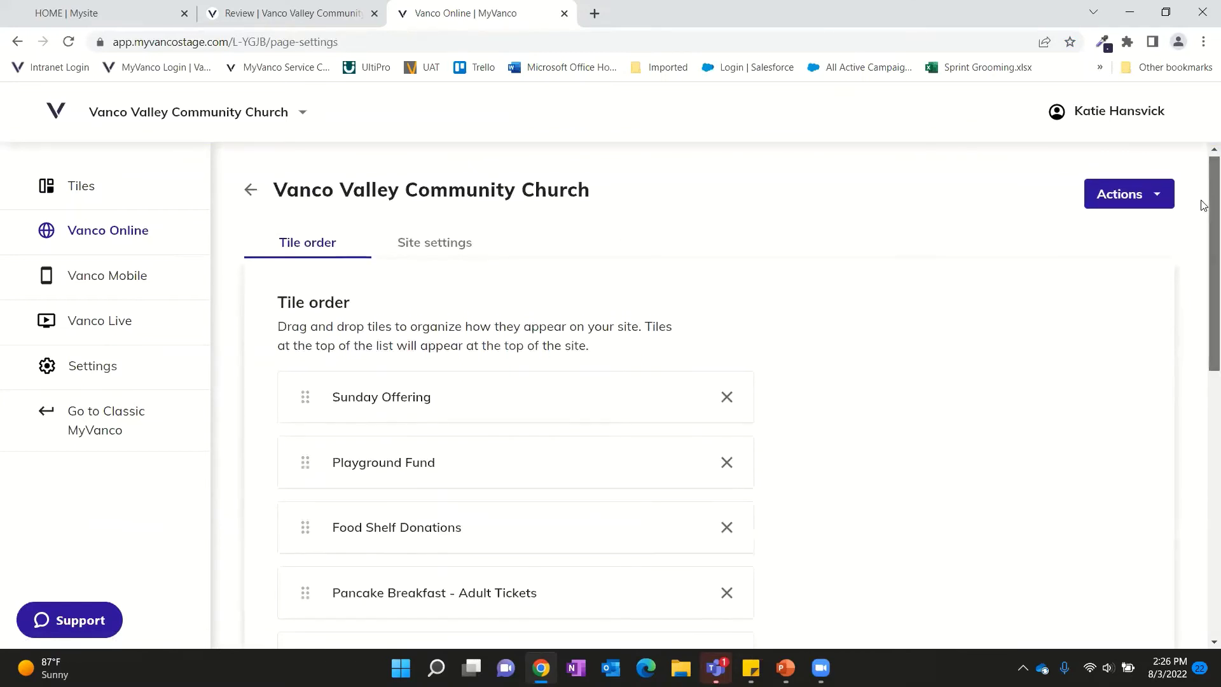
mouse_move(1202, 194)
mouse_down()
mouse_move(1202, 288)
mouse_move(1202, 188)
mouse_up()
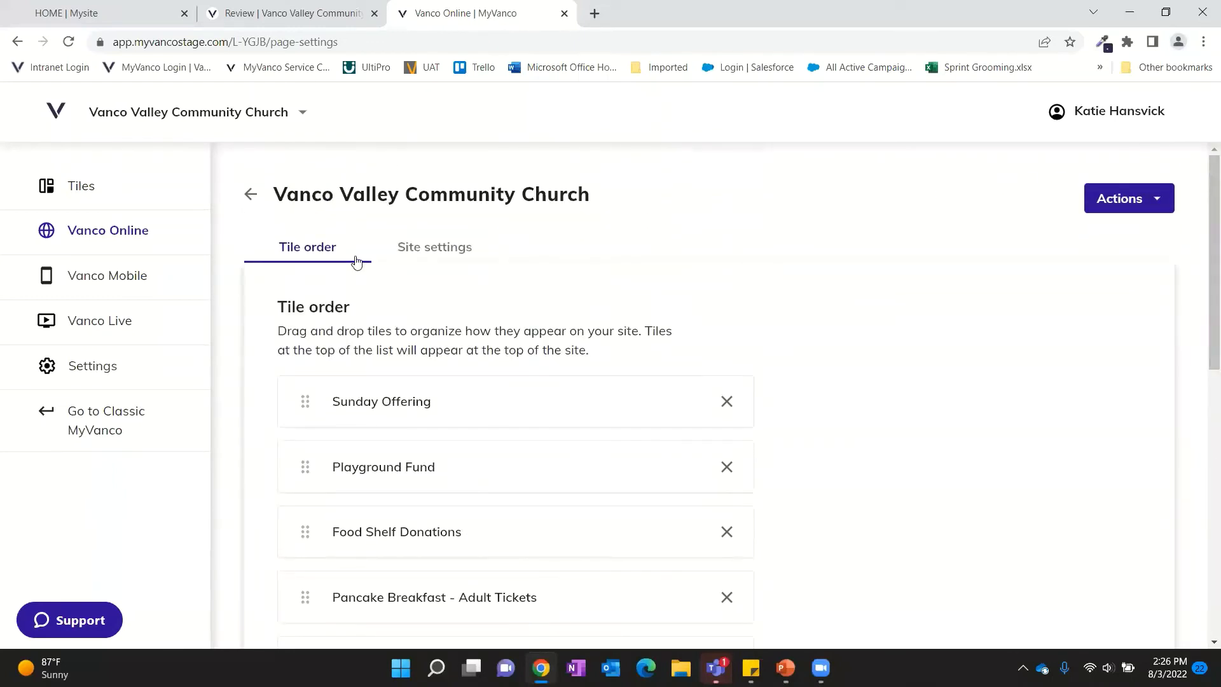
click(423, 255)
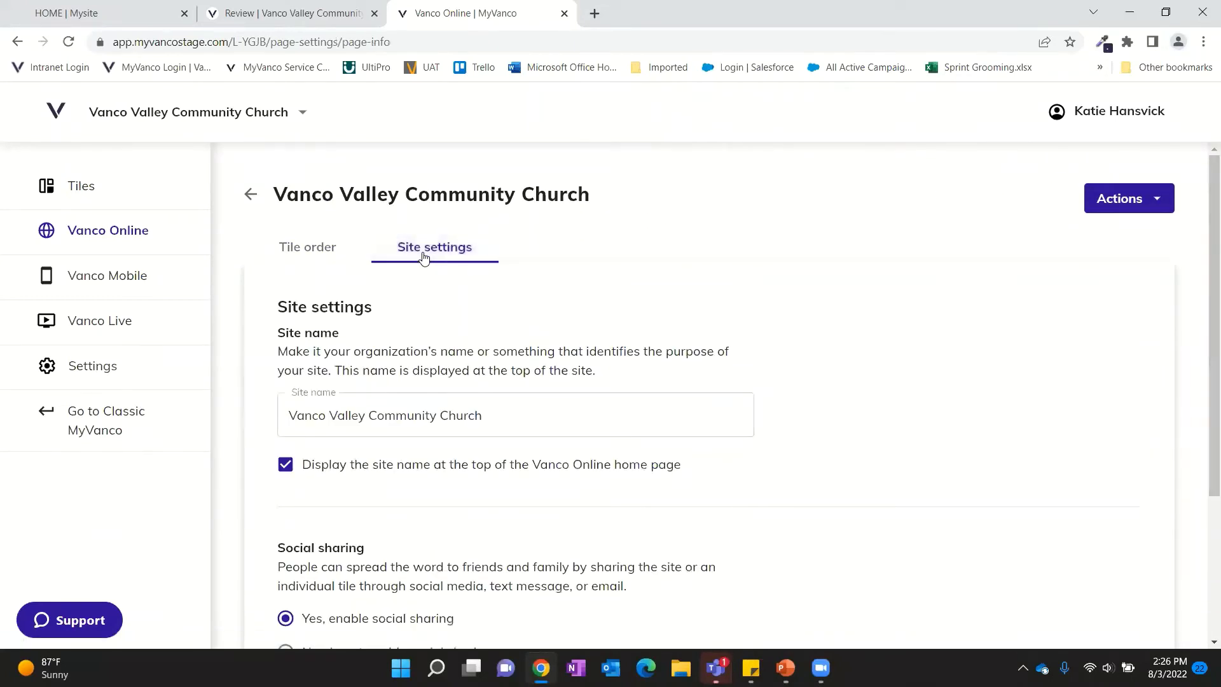
drag(1202, 272, 1204, 311)
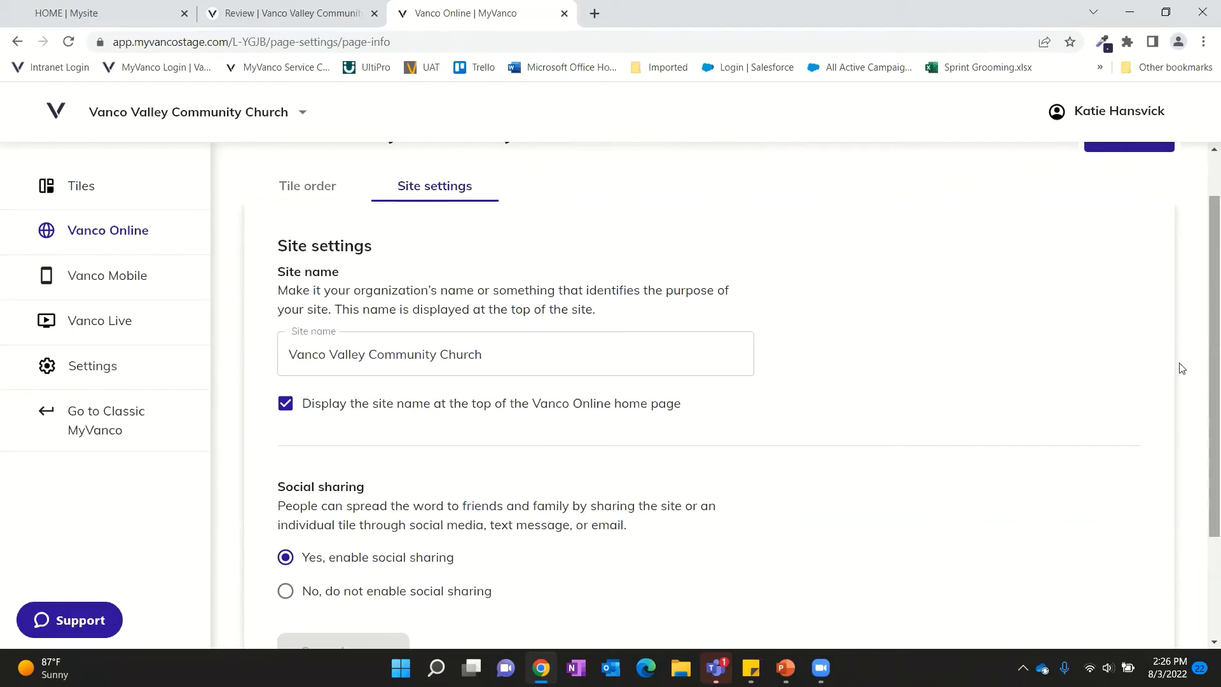
scroll(1185, 267, up, 1)
Look at the actions available for the giving site and at the Give Now link on the church's home page
click(1121, 198)
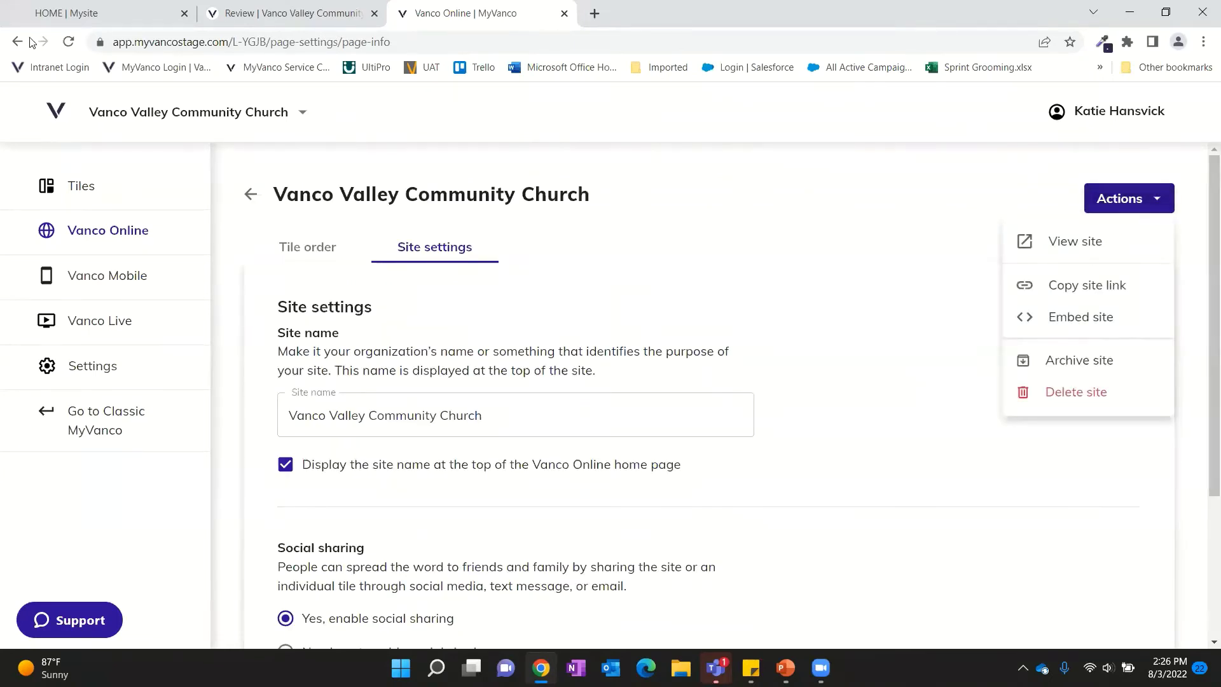
click(1074, 241)
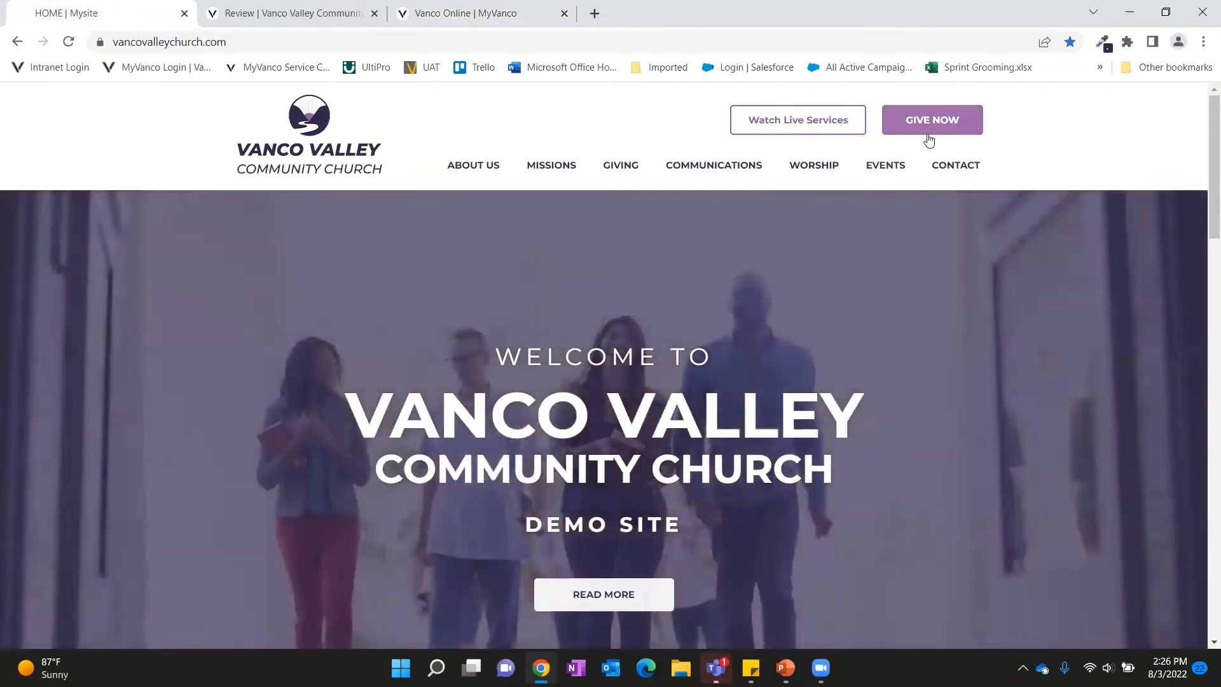
click(399, 12)
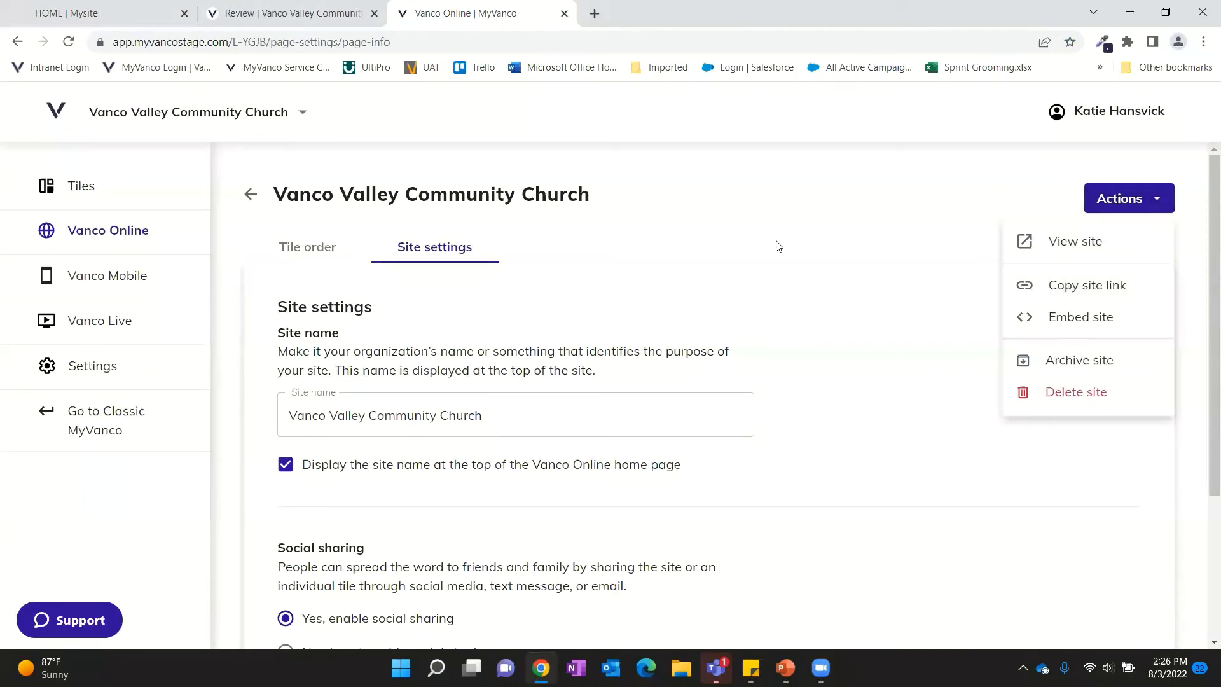
right_click(40, 13)
click(35, 12)
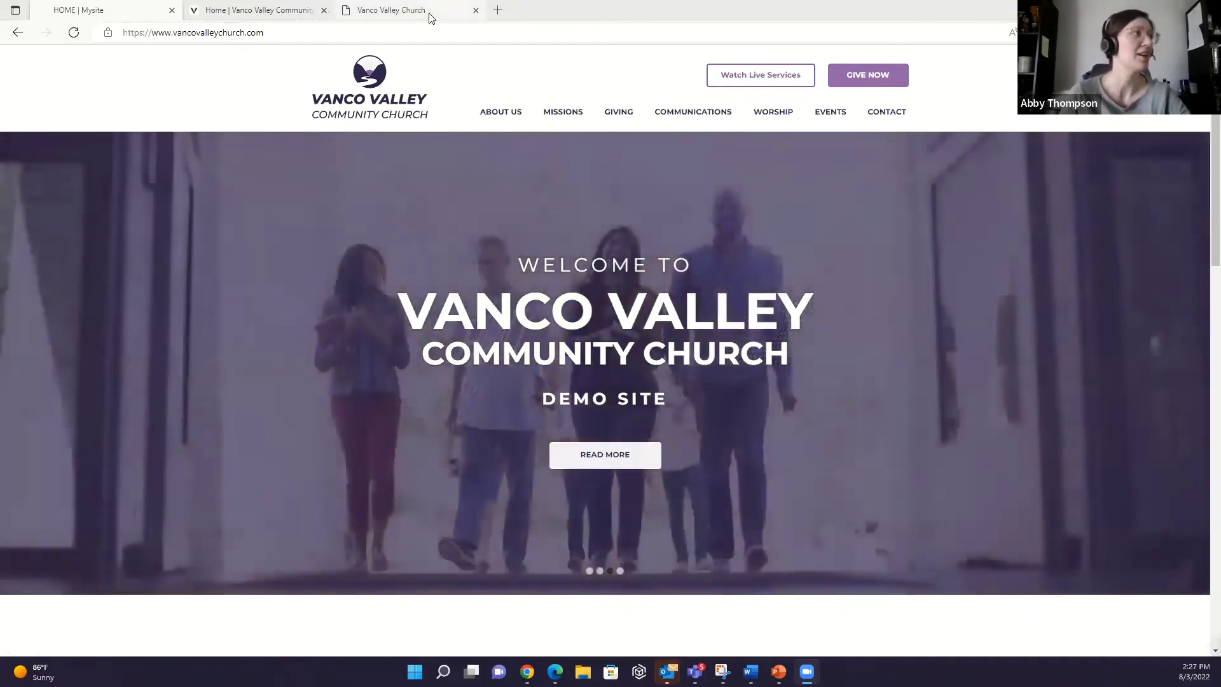
View the Vanco Valley Church live stream page
click(429, 13)
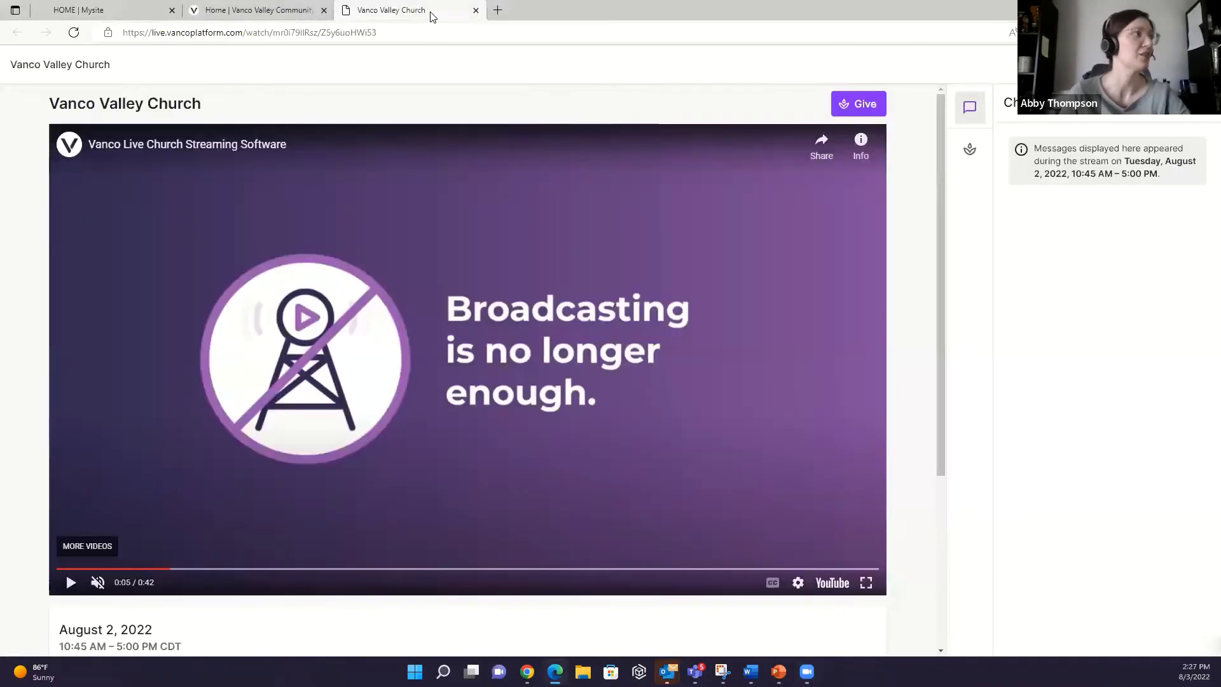